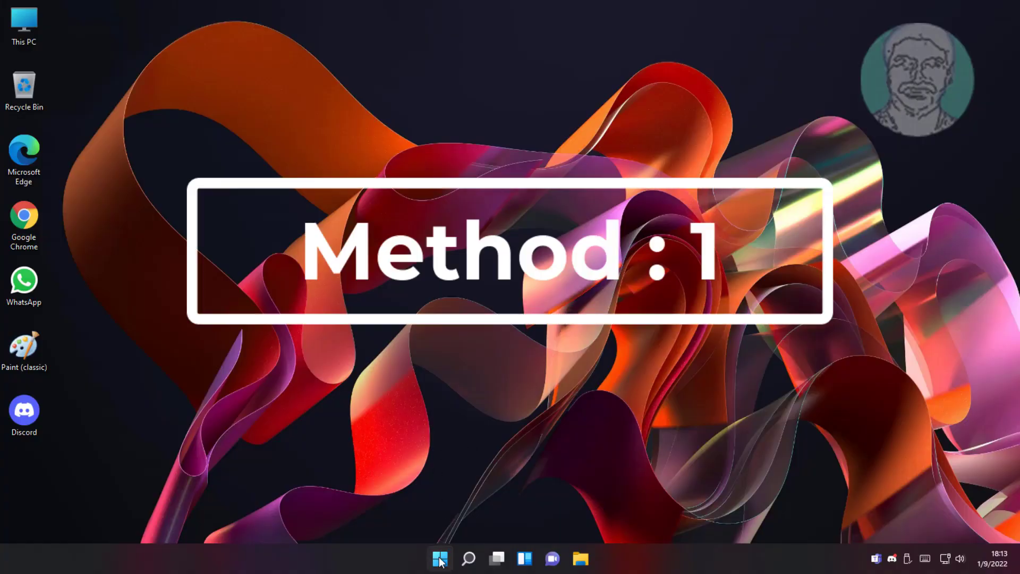
Run Network reset from Settings' advanced network settings and confirm the scheduled restart
{"action": "left_click", "coordinate": [440, 559]}
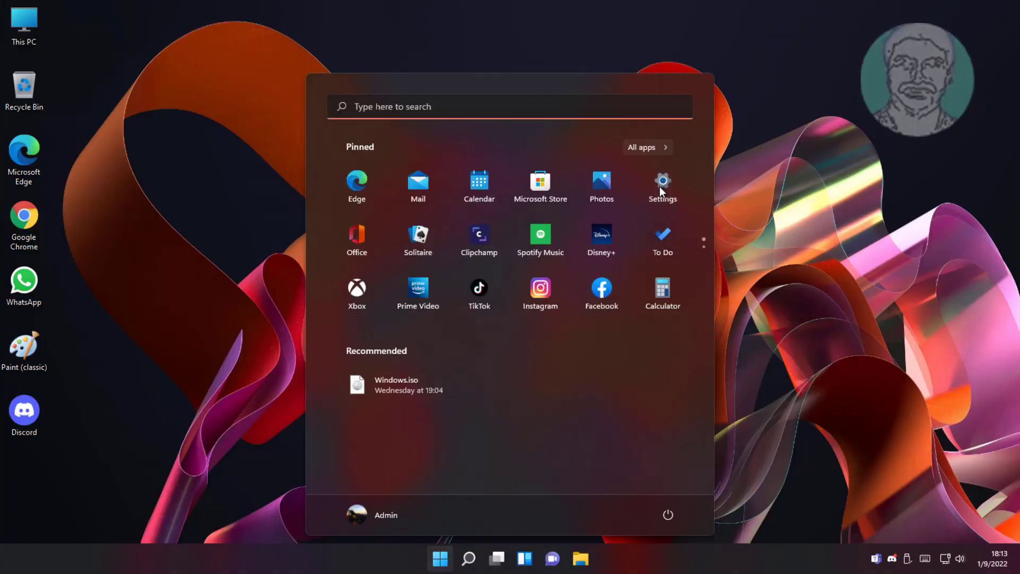
{"action": "left_click", "coordinate": [661, 189]}
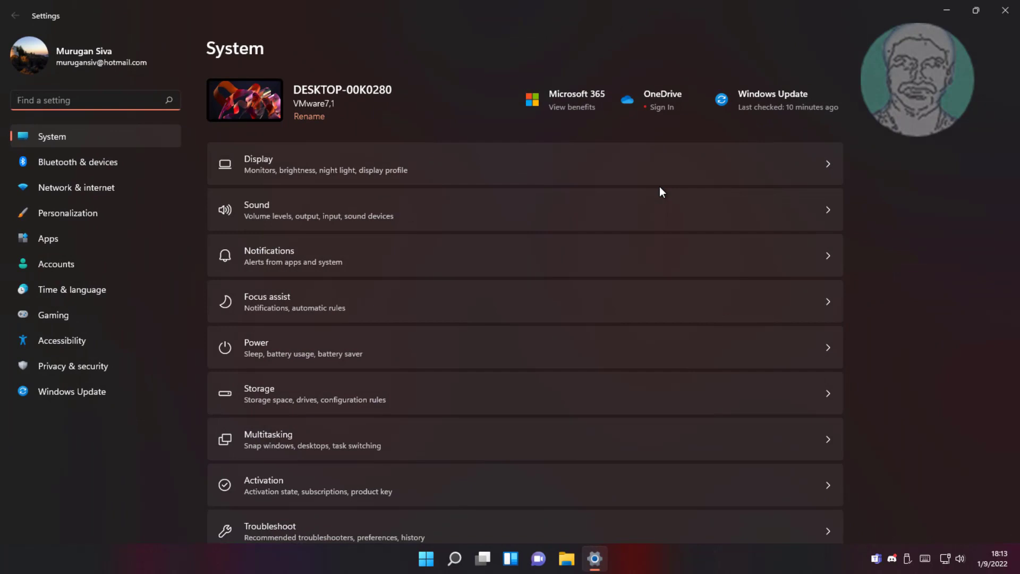
{"action": "left_click", "coordinate": [111, 194]}
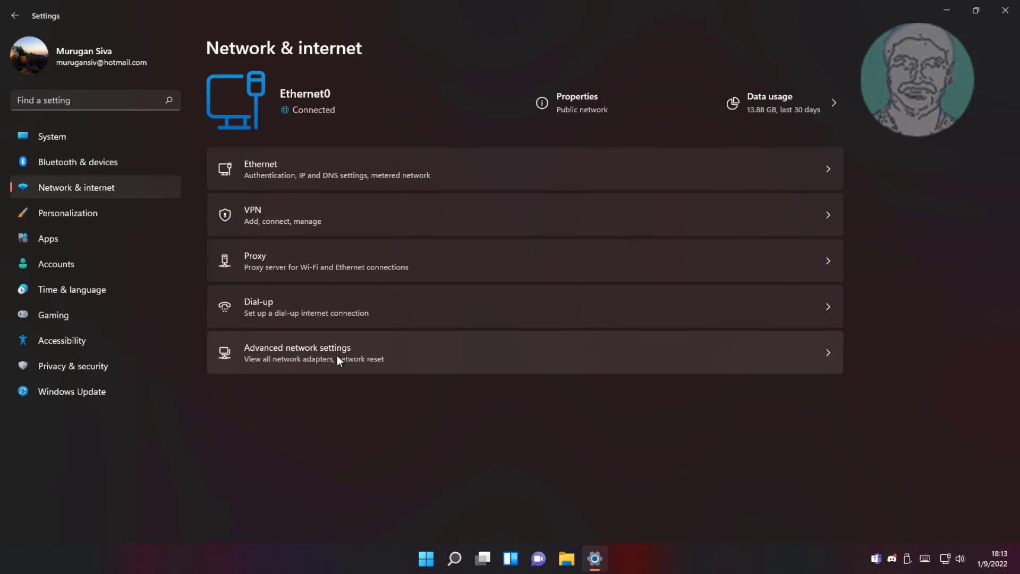
{"action": "left_click", "coordinate": [337, 356]}
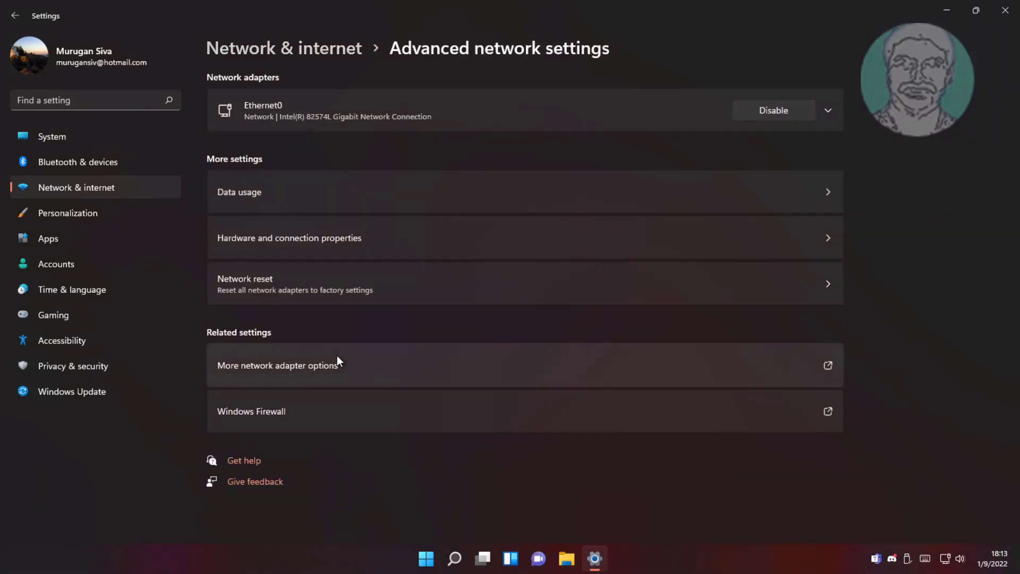
{"action": "left_click", "coordinate": [512, 280]}
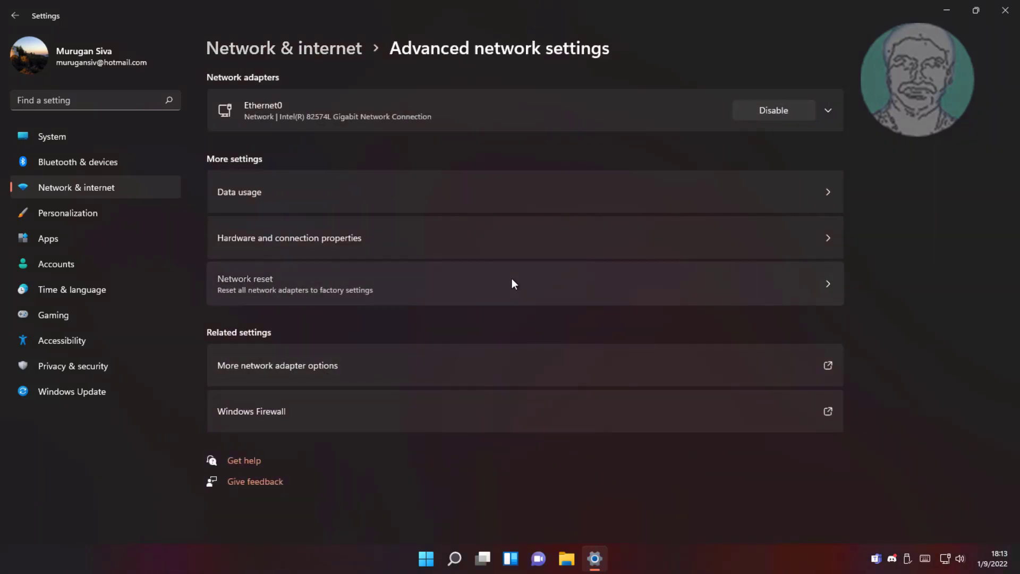
{"action": "left_click", "coordinate": [801, 162]}
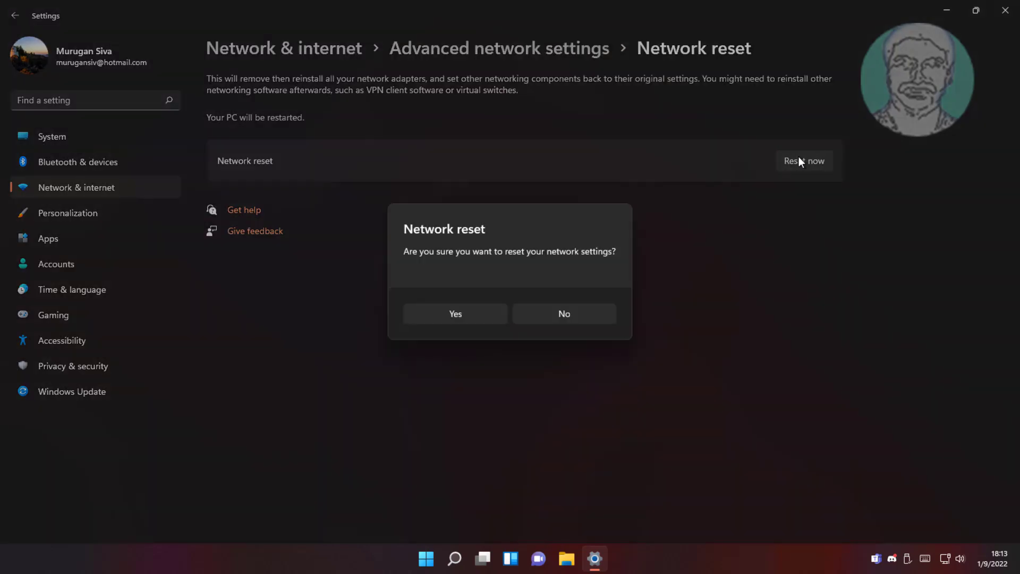
{"action": "left_click", "coordinate": [436, 318]}
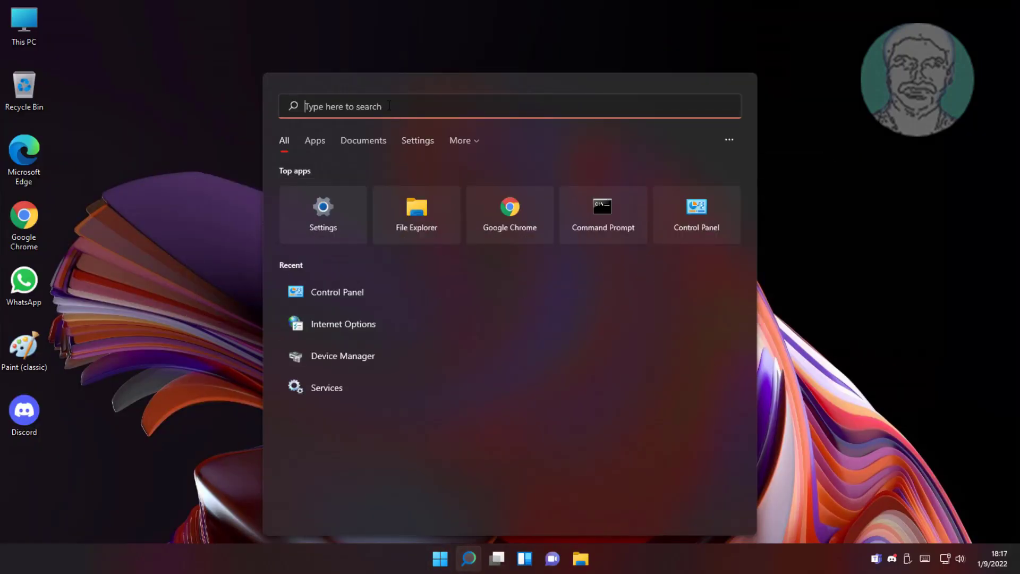
Open Device Manager and start updating the Intel(R) 82574L Gigabit Network Connection driver
{"action": "type", "text": "device Managerice manager"}
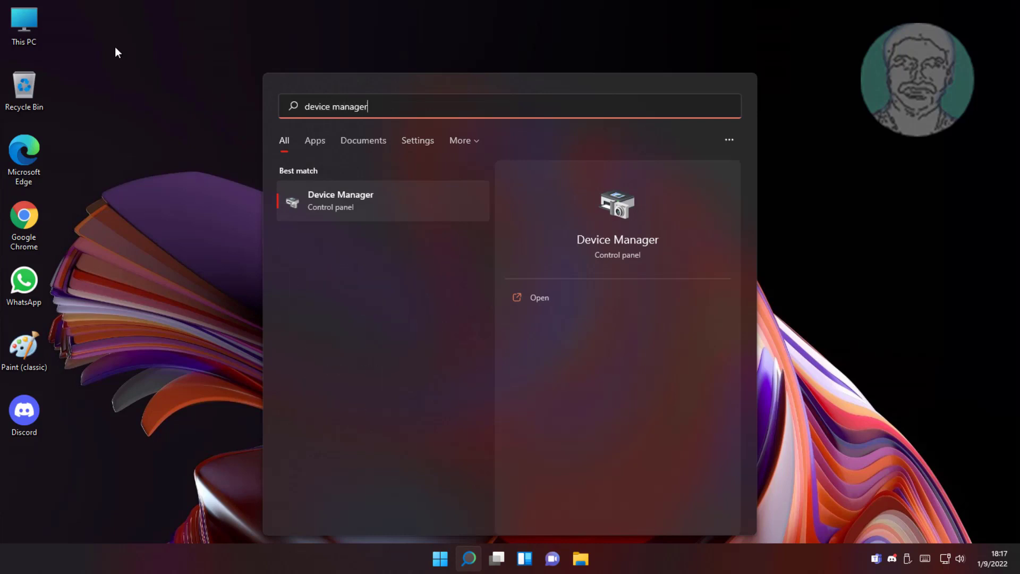
{"action": "left_click", "coordinate": [329, 197]}
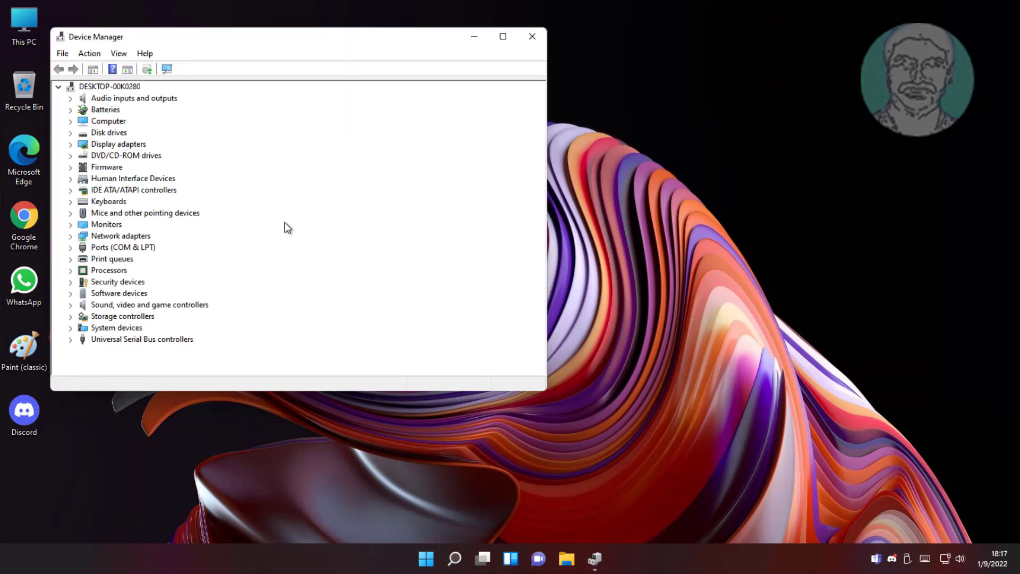
{"action": "left_click", "coordinate": [139, 236]}
{"action": "left_click", "coordinate": [71, 236]}
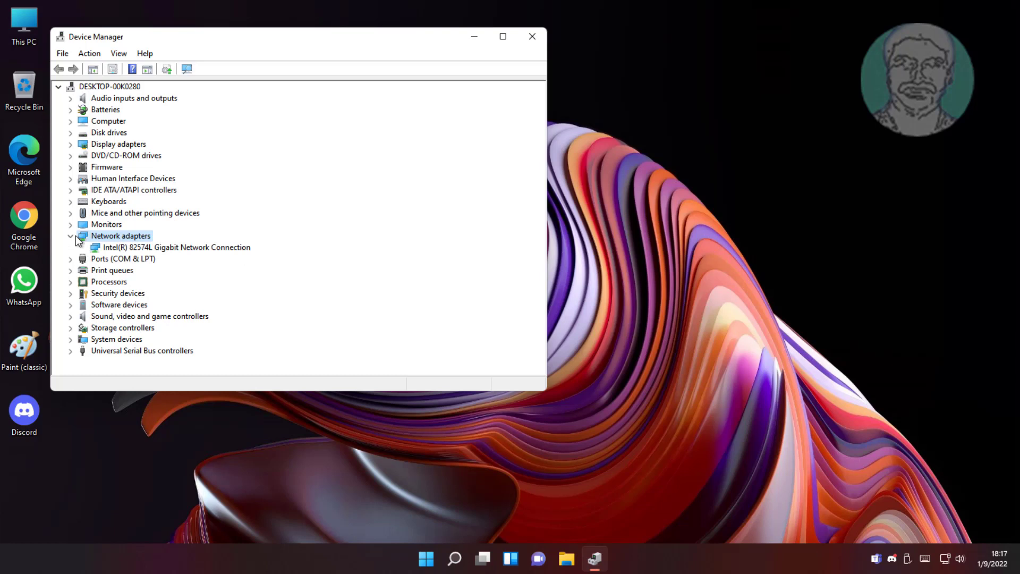
{"action": "left_click", "coordinate": [152, 249]}
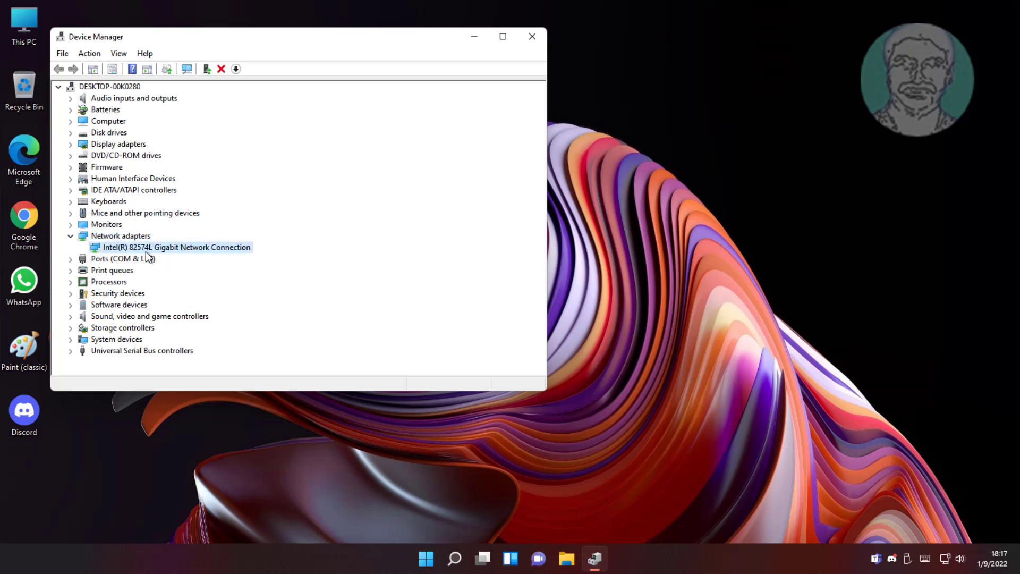
{"action": "right_click", "coordinate": [221, 253]}
{"action": "left_click", "coordinate": [284, 257]}
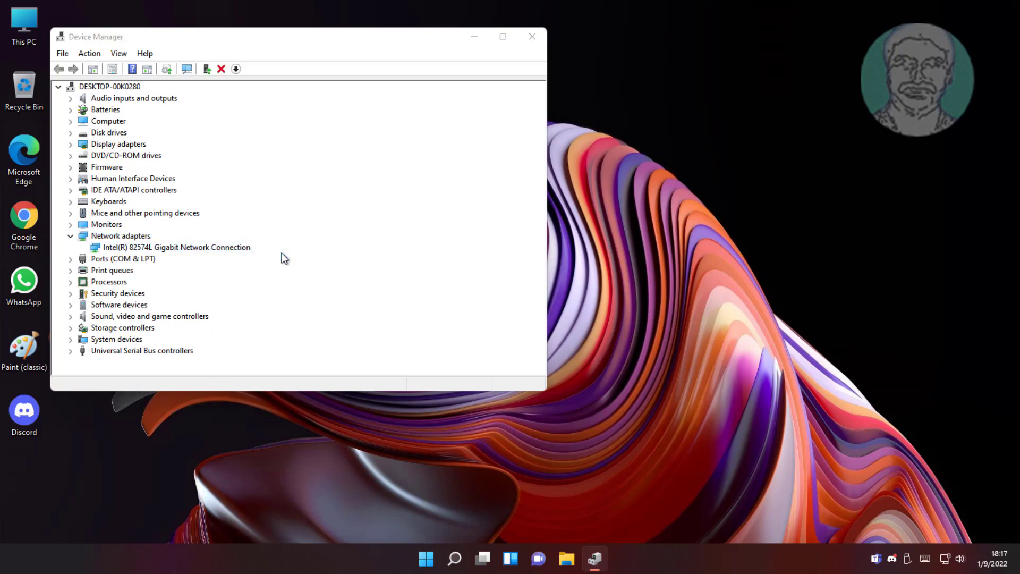
Search automatically for drivers, check Windows Update (PC up to date), then close Windows Update
{"action": "left_click", "coordinate": [250, 199]}
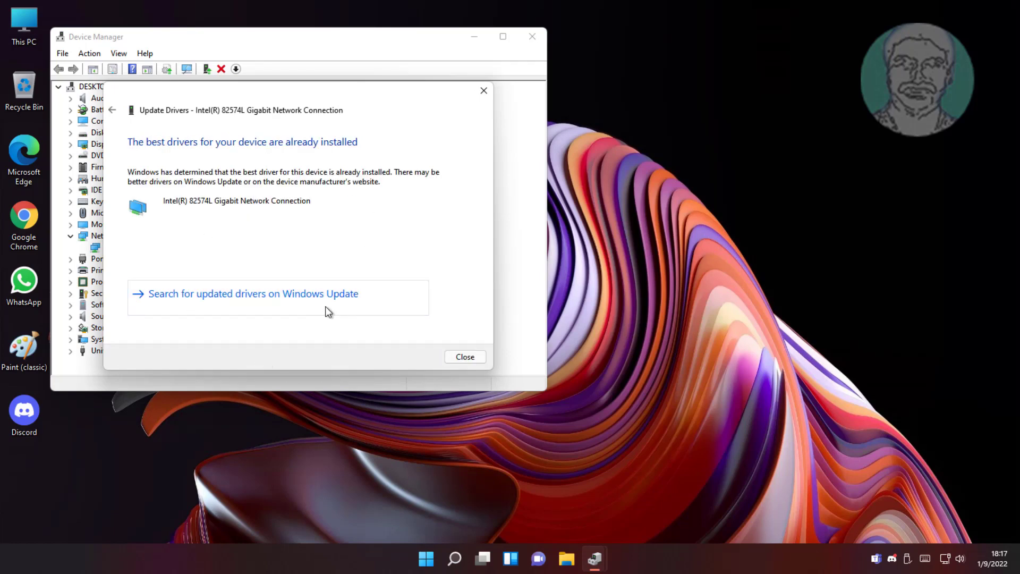
{"action": "left_click", "coordinate": [322, 302]}
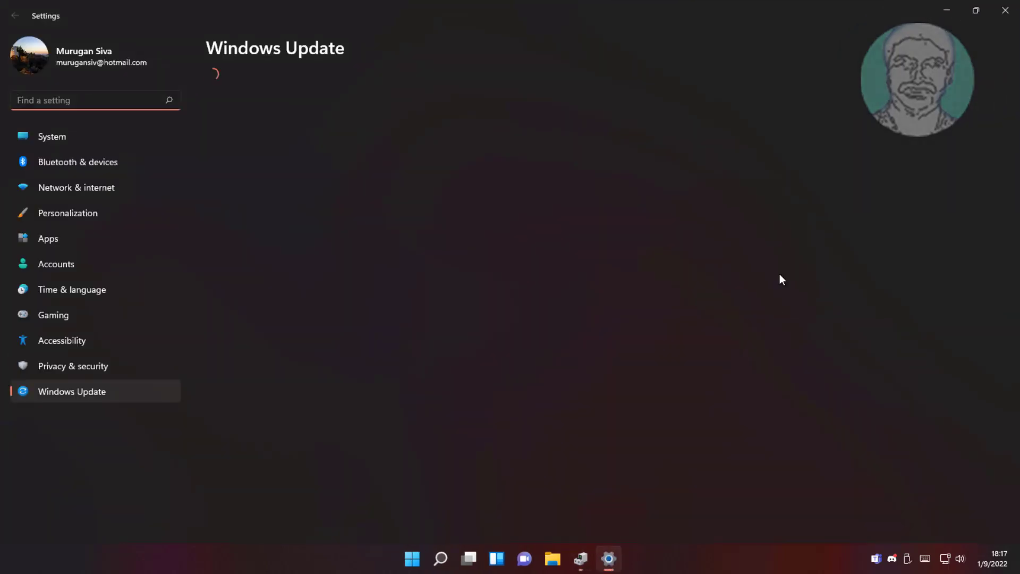
{"action": "left_click", "coordinate": [795, 104]}
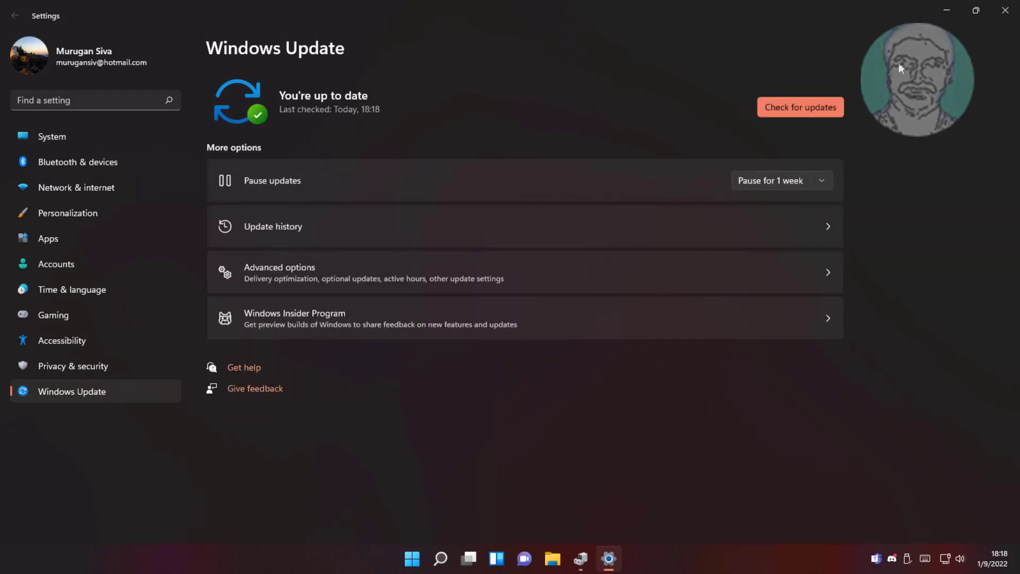
{"action": "left_click", "coordinate": [1005, 12]}
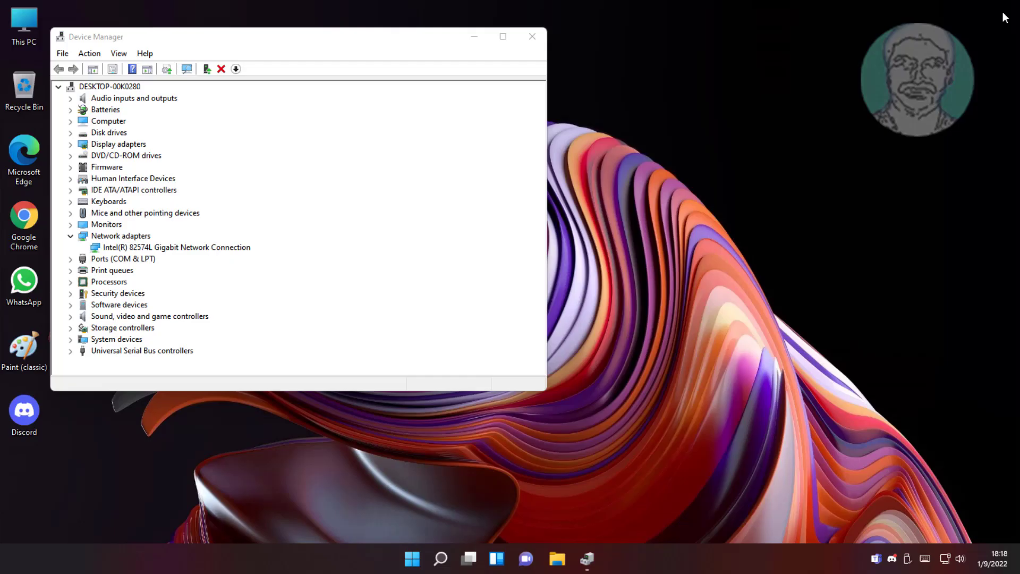
Close Device Manager and relaunch it by searching 'device manager'
{"action": "left_click", "coordinate": [532, 37]}
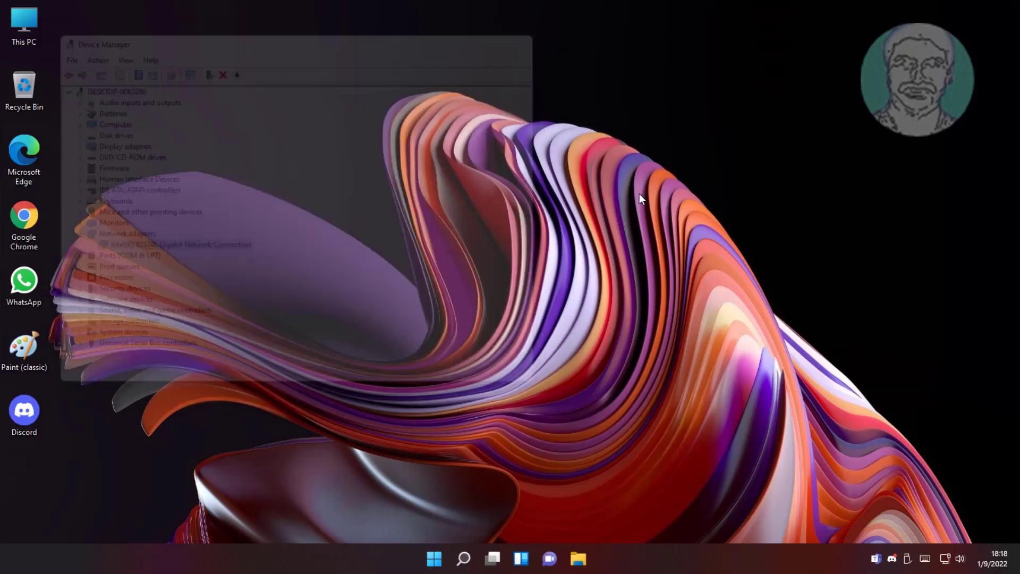
{"action": "left_click", "coordinate": [468, 558]}
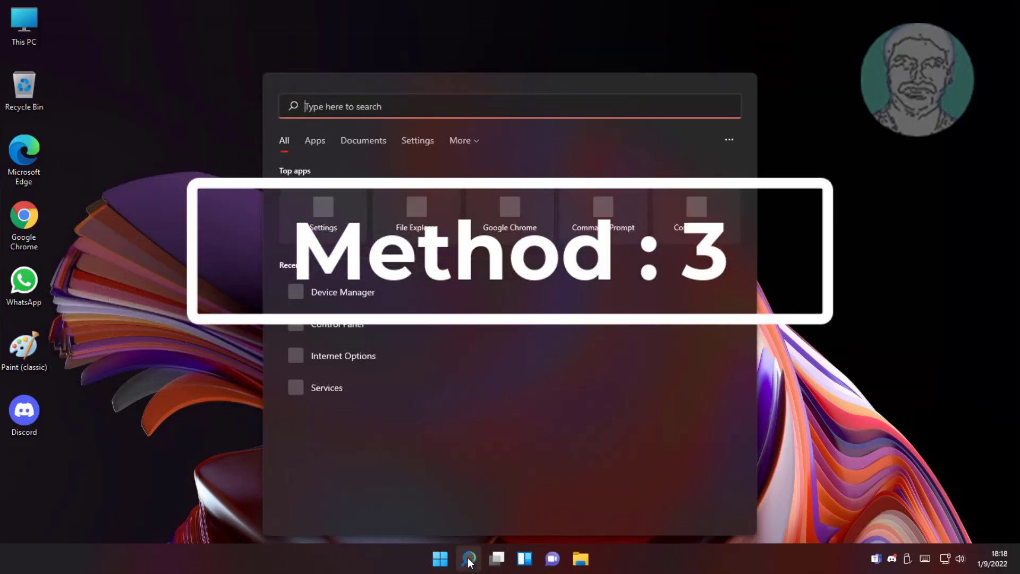
{"action": "type", "text": "device"}
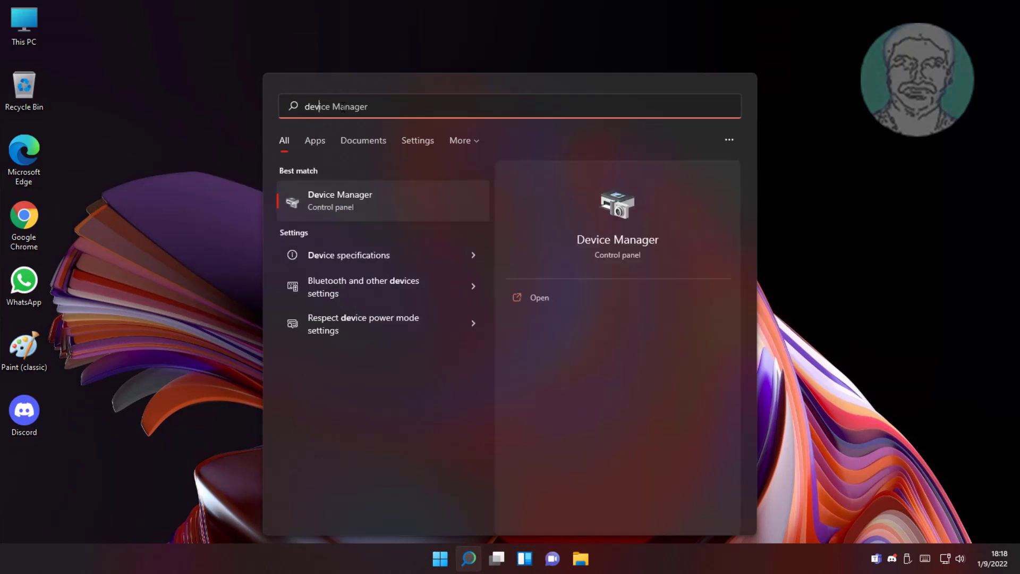
{"action": "type", "text": " manager"}
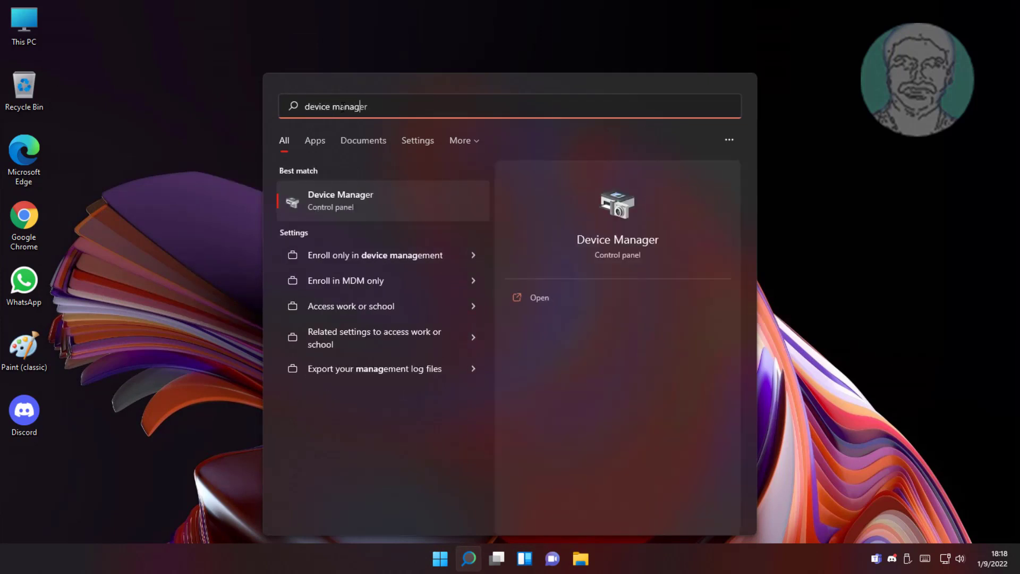
{"action": "left_click", "coordinate": [362, 204]}
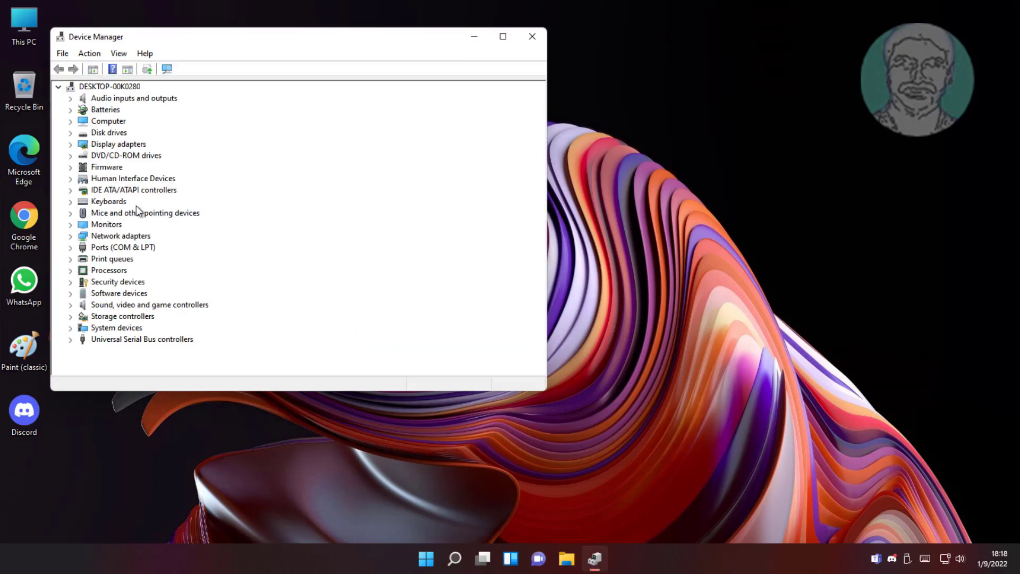
Uninstall the Intel(R) 82574L Gigabit Network Connection device under Network adapters
{"action": "left_click", "coordinate": [118, 236]}
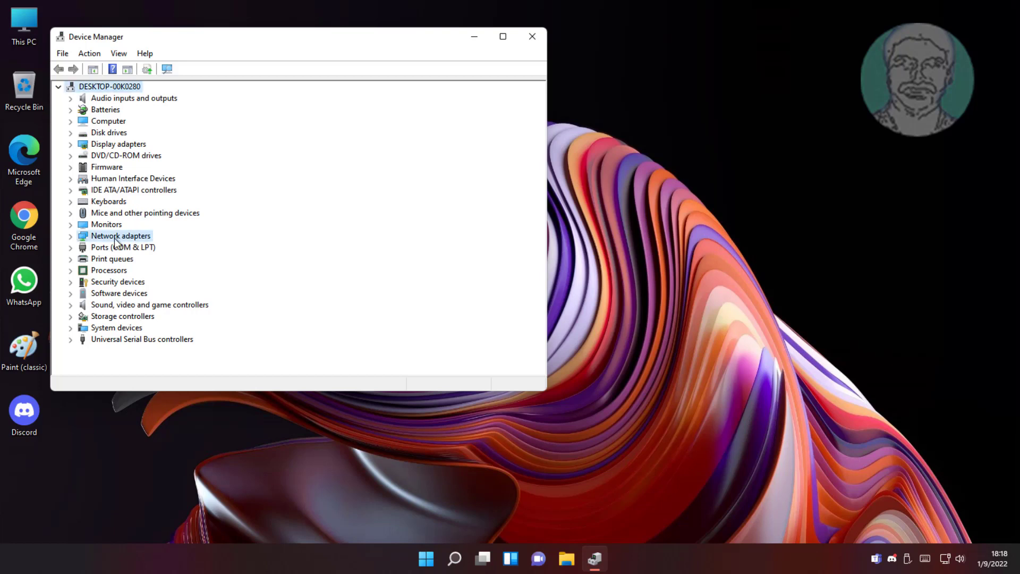
{"action": "left_click", "coordinate": [70, 236]}
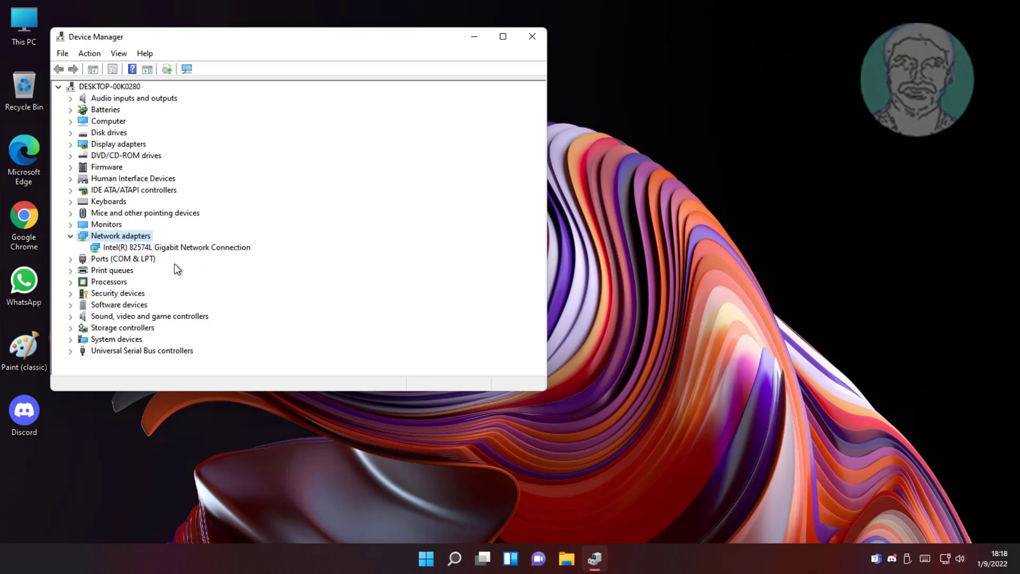
{"action": "left_click", "coordinate": [209, 247]}
{"action": "right_click", "coordinate": [230, 251]}
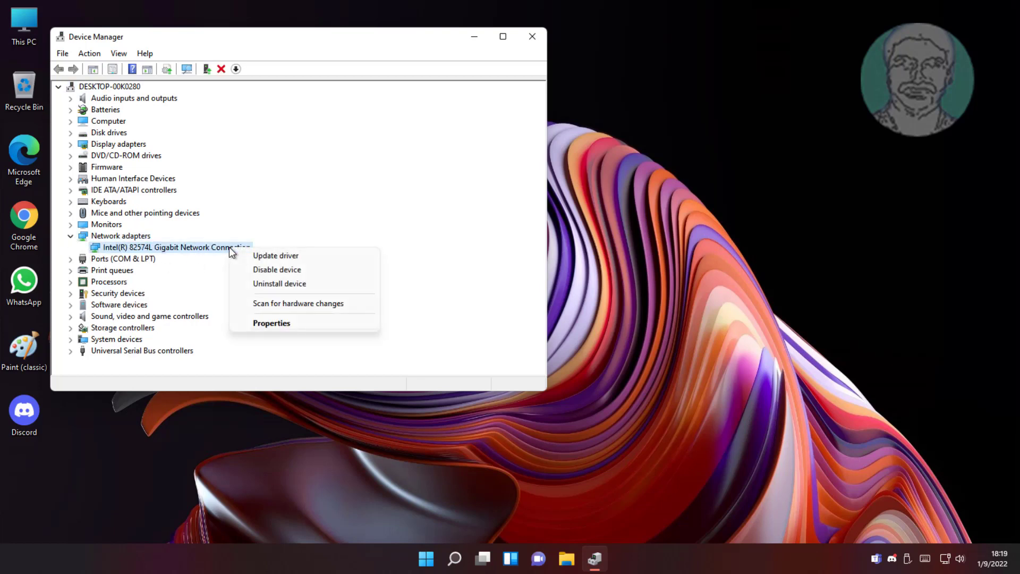
{"action": "left_click", "coordinate": [305, 282]}
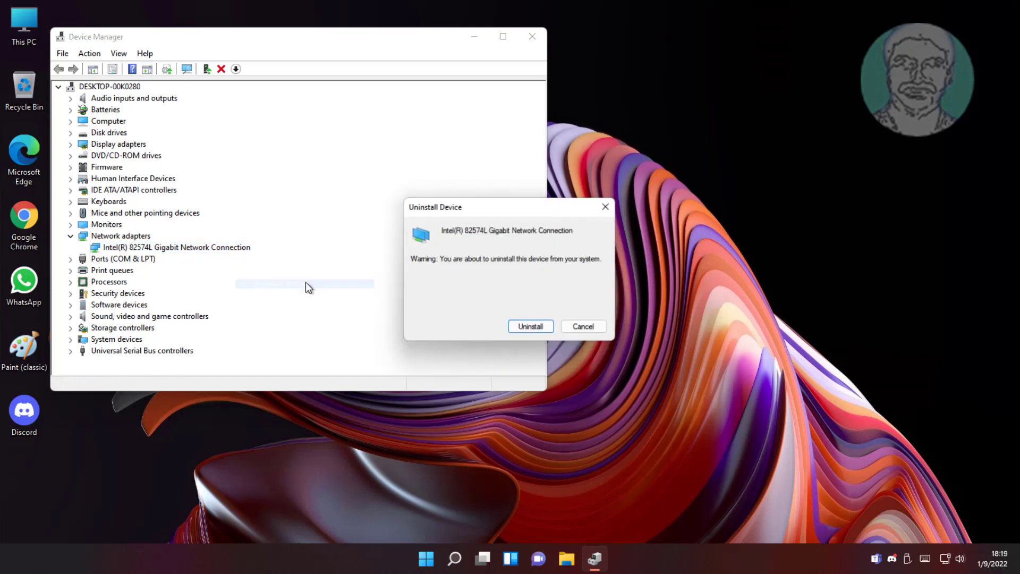
{"action": "left_click", "coordinate": [523, 329]}
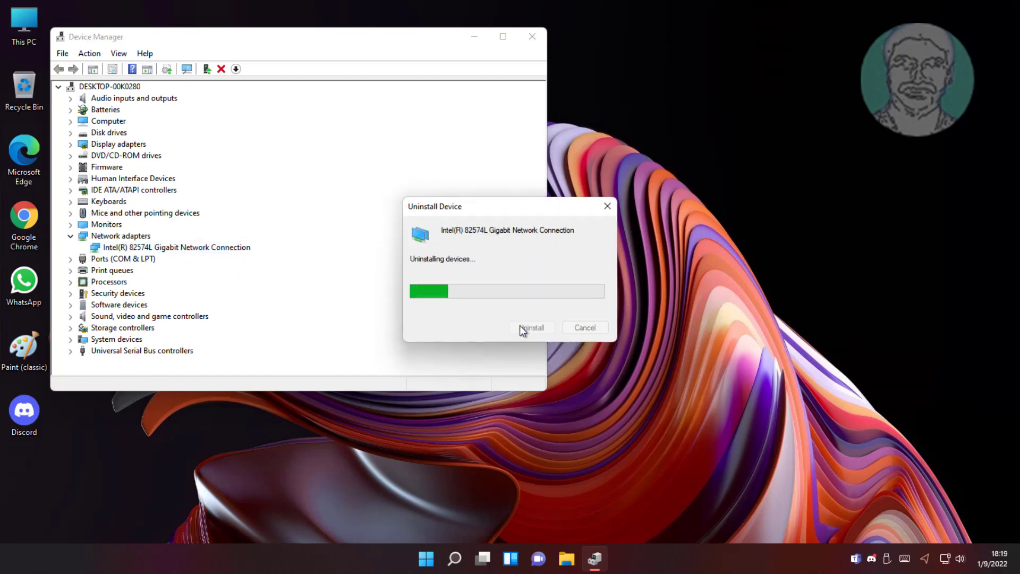
Close Device Manager and restart the computer from the Start menu
{"action": "left_click", "coordinate": [531, 37]}
{"action": "left_click", "coordinate": [441, 561]}
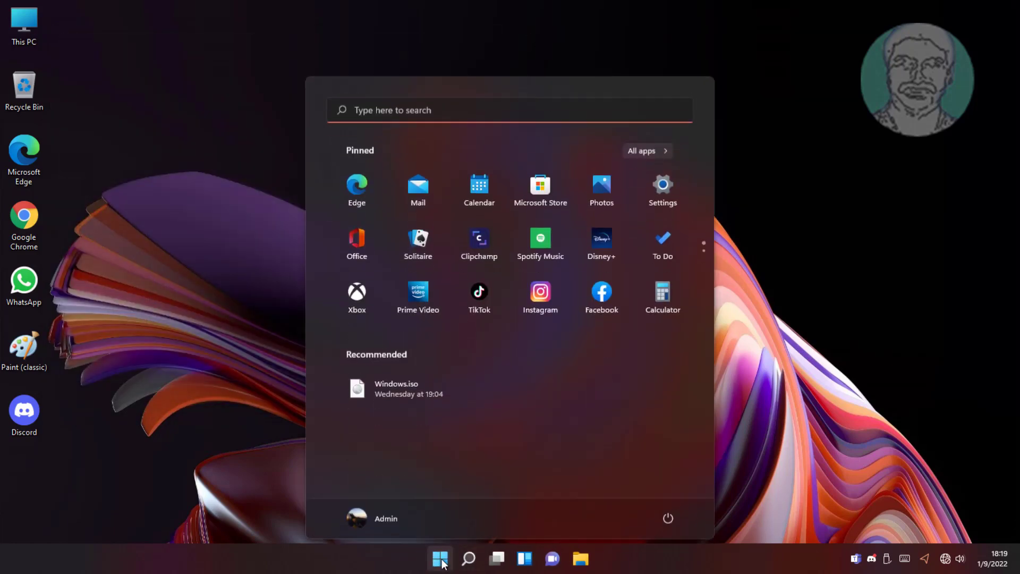
{"action": "left_click", "coordinate": [671, 513]}
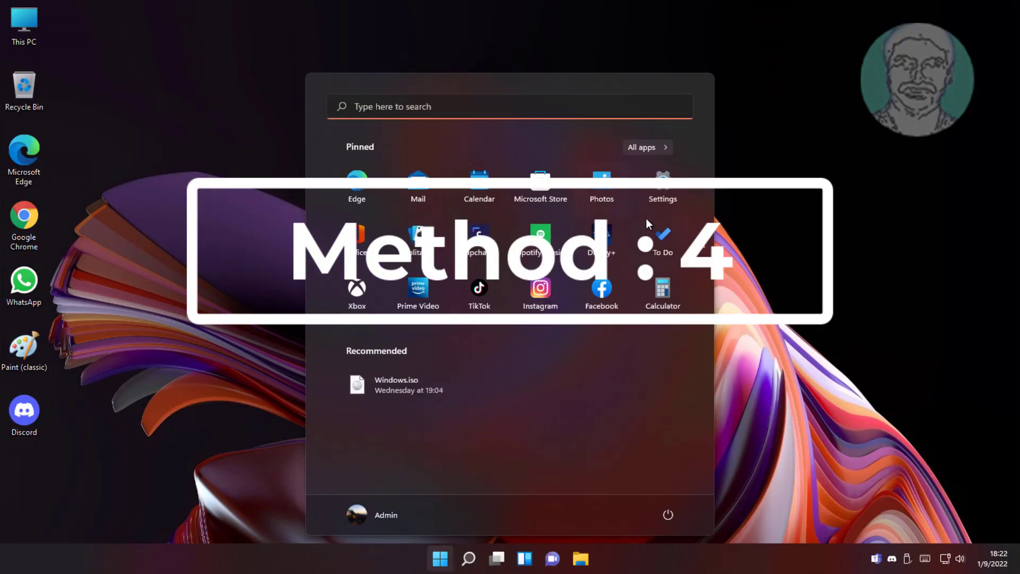
Go to Settings > System > Troubleshoot > Other troubleshooters
{"action": "left_click", "coordinate": [662, 182]}
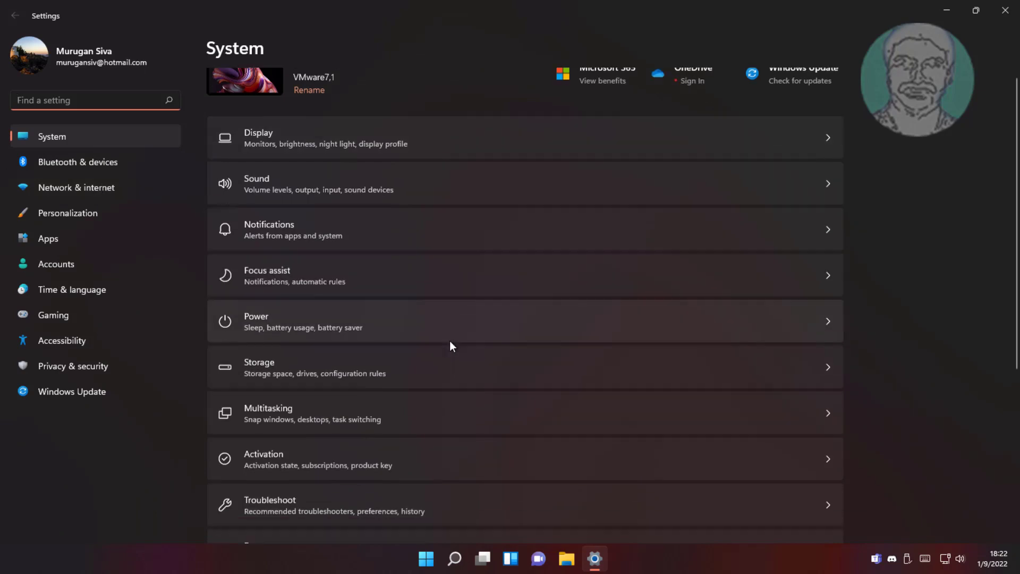
{"action": "scroll", "coordinate": [449, 340], "scroll_direction": "down", "scroll_amount": 4}
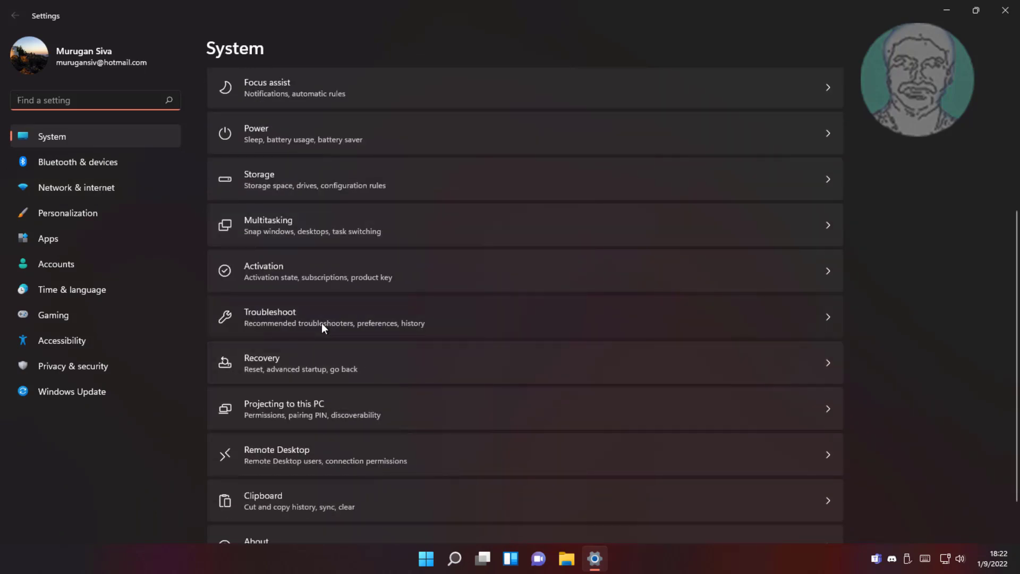
{"action": "left_click", "coordinate": [321, 323]}
{"action": "left_click", "coordinate": [311, 203]}
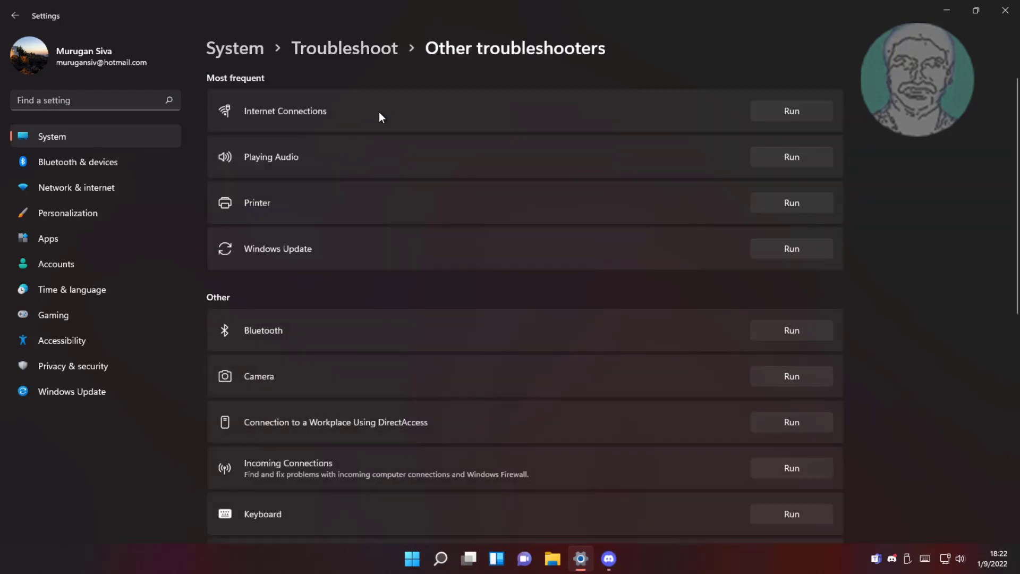
Run the Internet Connections troubleshooter on the connection to the Internet
{"action": "left_click", "coordinate": [818, 109]}
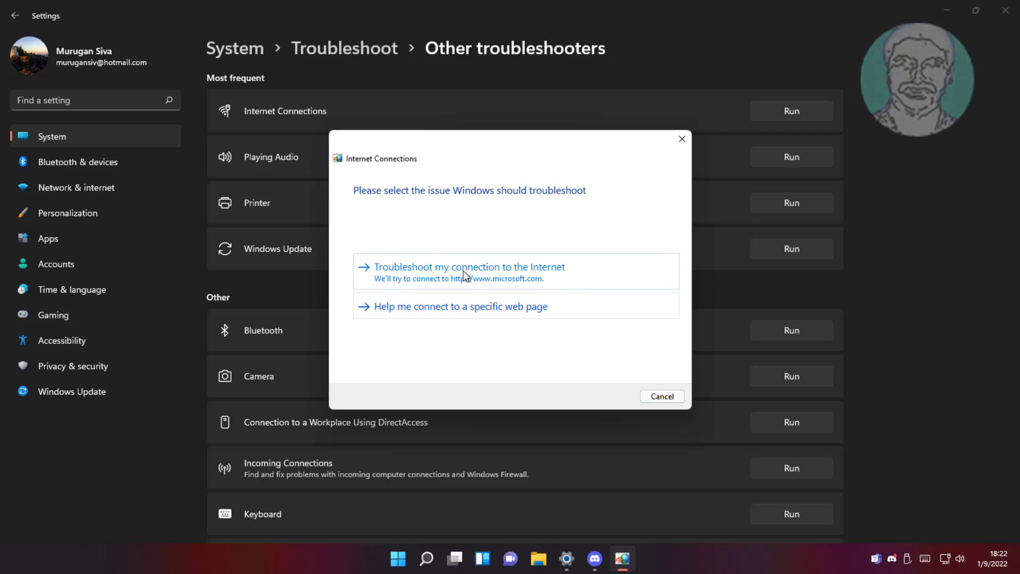
{"action": "left_click", "coordinate": [527, 273]}
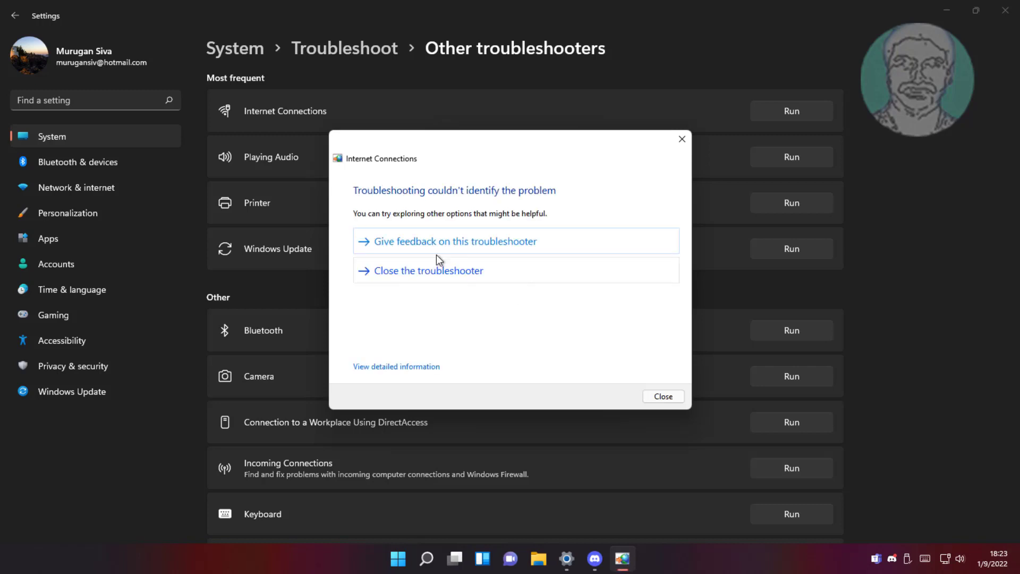
Close the troubleshooter and relaunch Device Manager by searching 'device manager'
{"action": "left_click", "coordinate": [681, 394]}
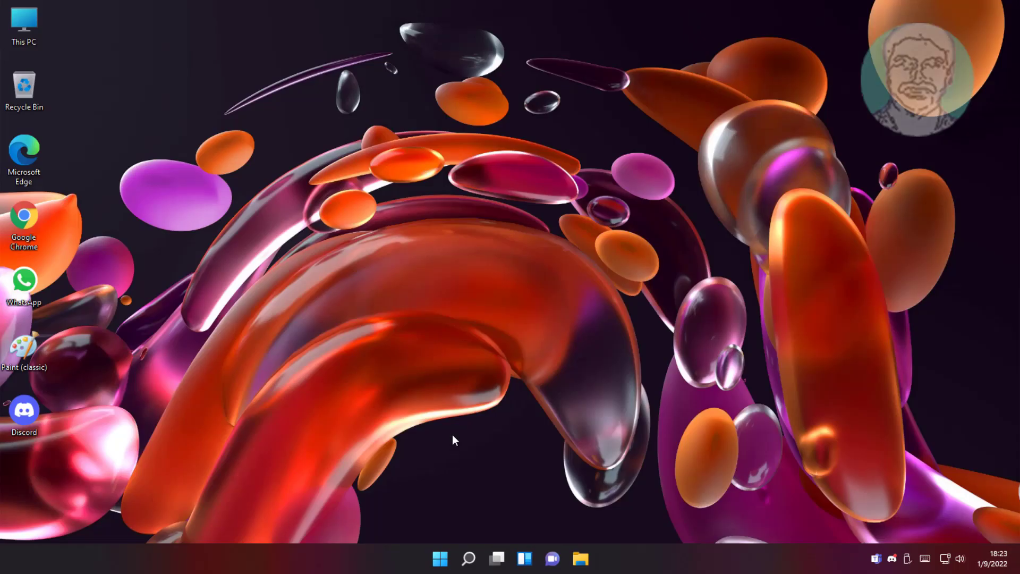
{"action": "left_click", "coordinate": [468, 556]}
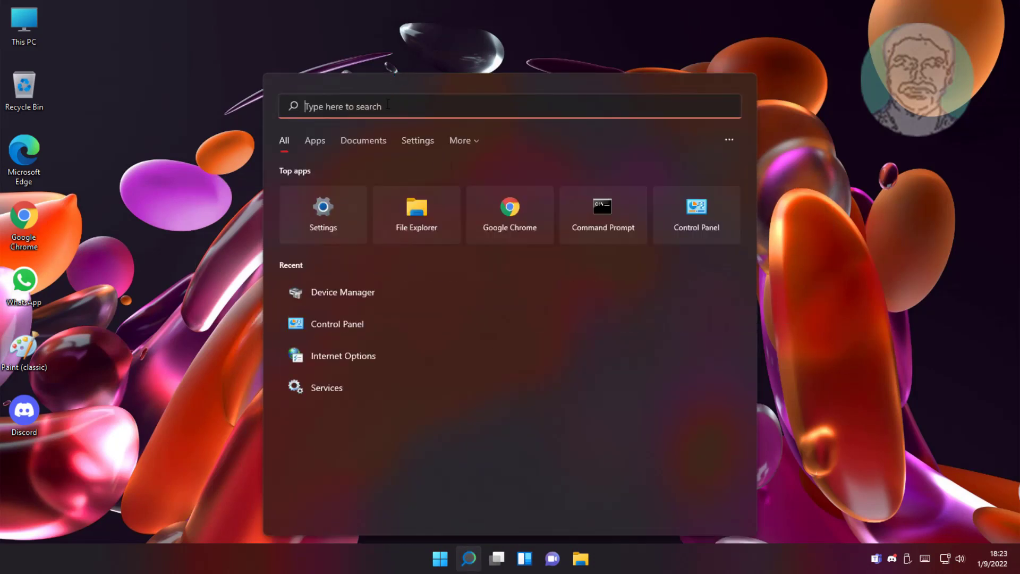
{"action": "type", "text": "device "}
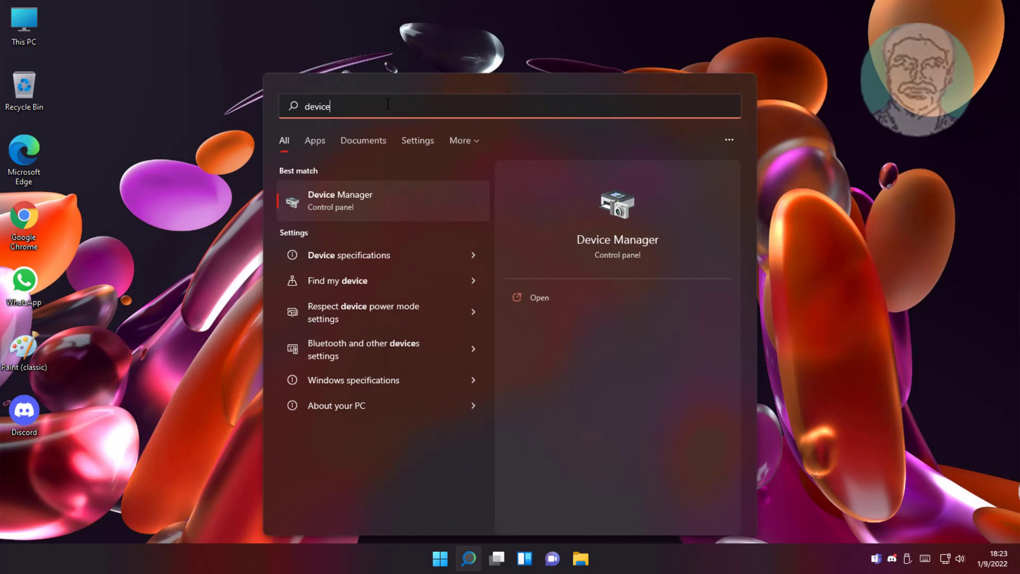
{"action": "type", "text": "manager"}
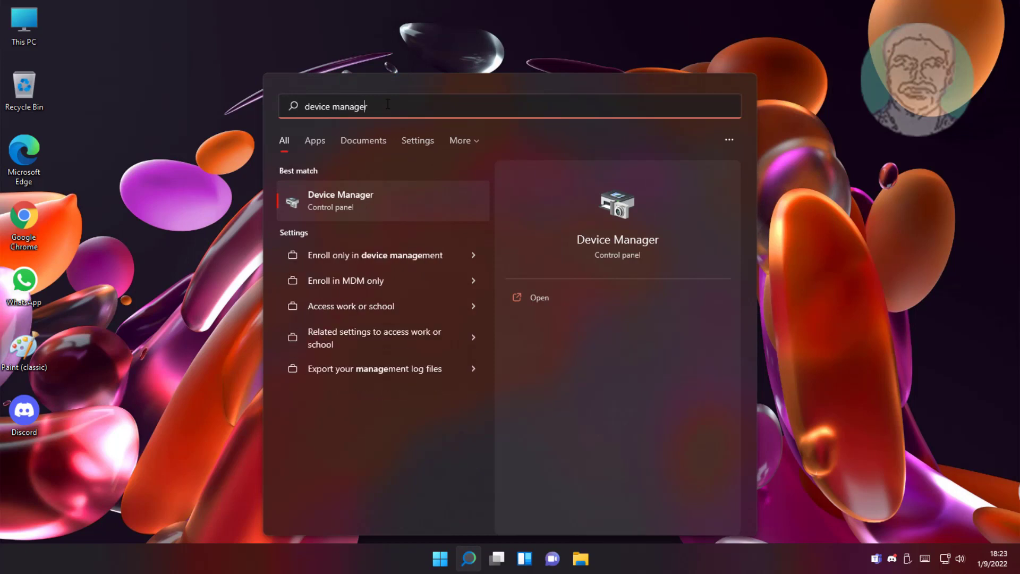
{"action": "left_click", "coordinate": [349, 201]}
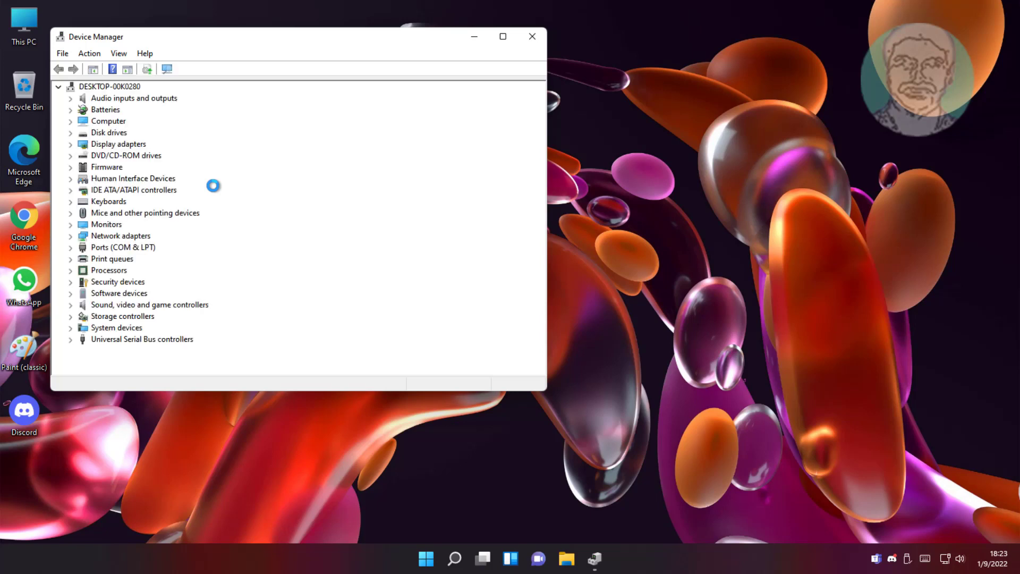
Expand Network adapters and bring up actions for the Intel(R) 82574L adapter
{"action": "left_click", "coordinate": [112, 236]}
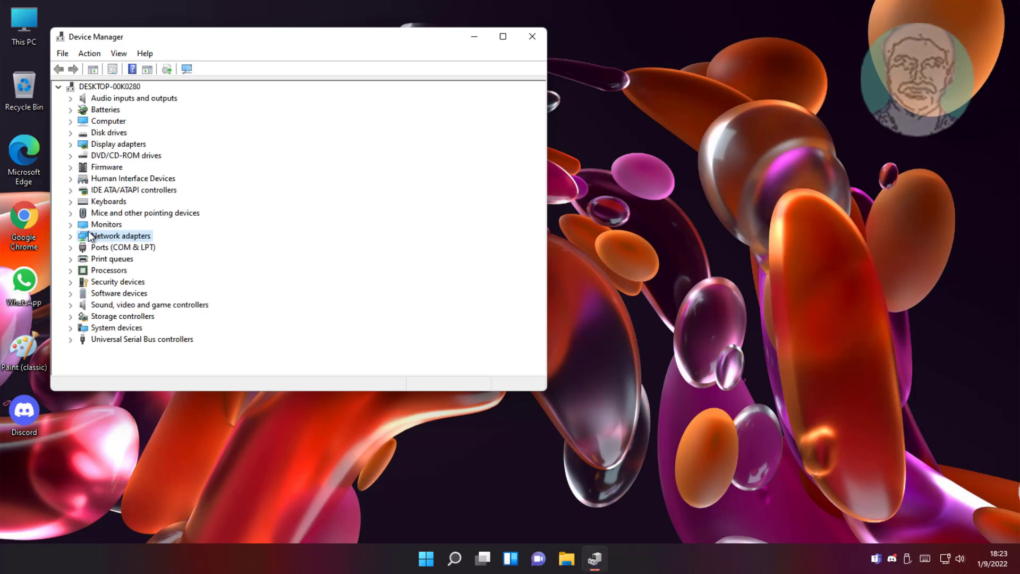
{"action": "left_click", "coordinate": [71, 236]}
{"action": "left_click", "coordinate": [200, 249]}
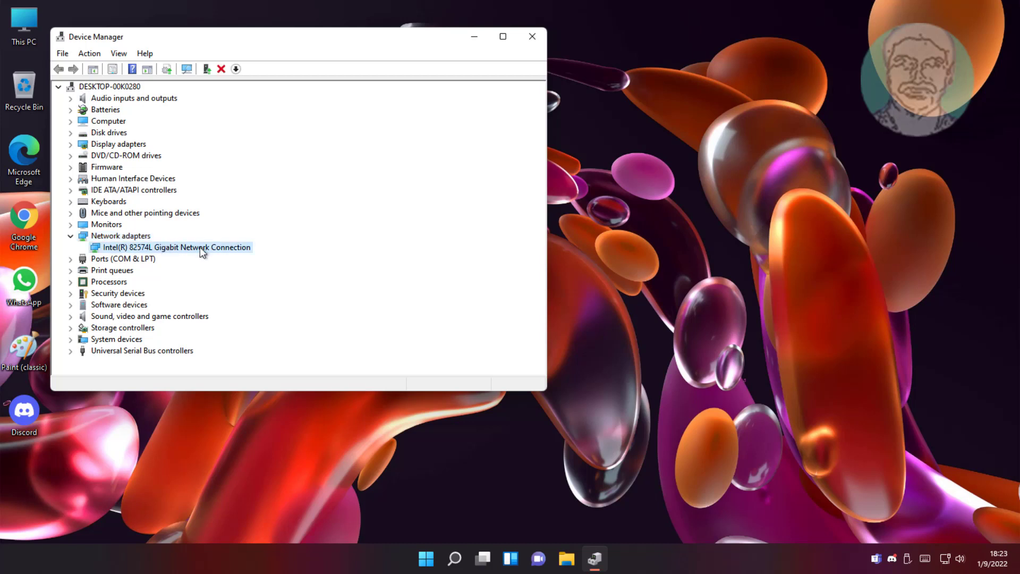
{"action": "right_click", "coordinate": [213, 248]}
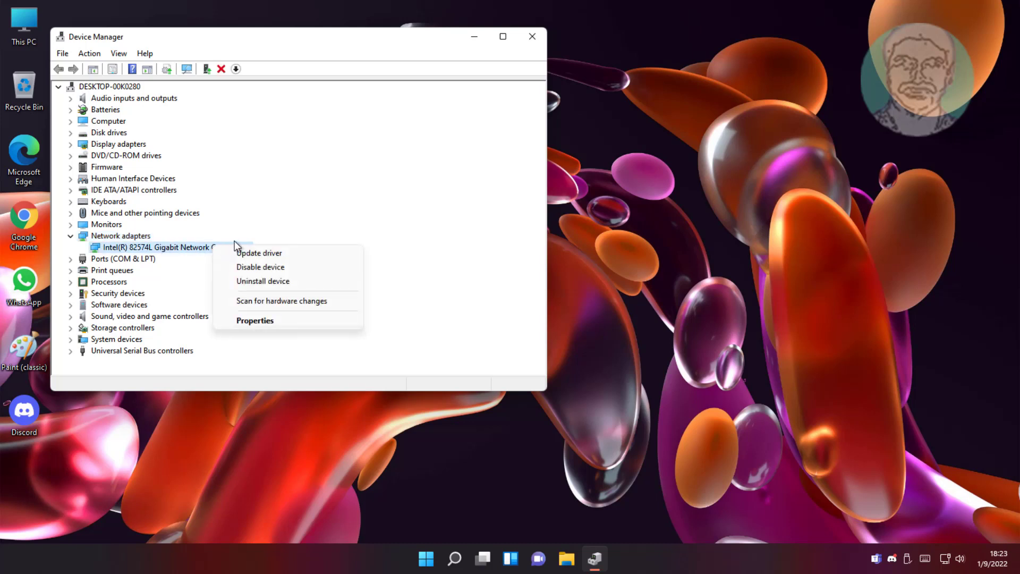
In the Intel adapter's Advanced properties, set Speed & Duplex to 100 Mbps Full Duplex and save
{"action": "left_click", "coordinate": [260, 320]}
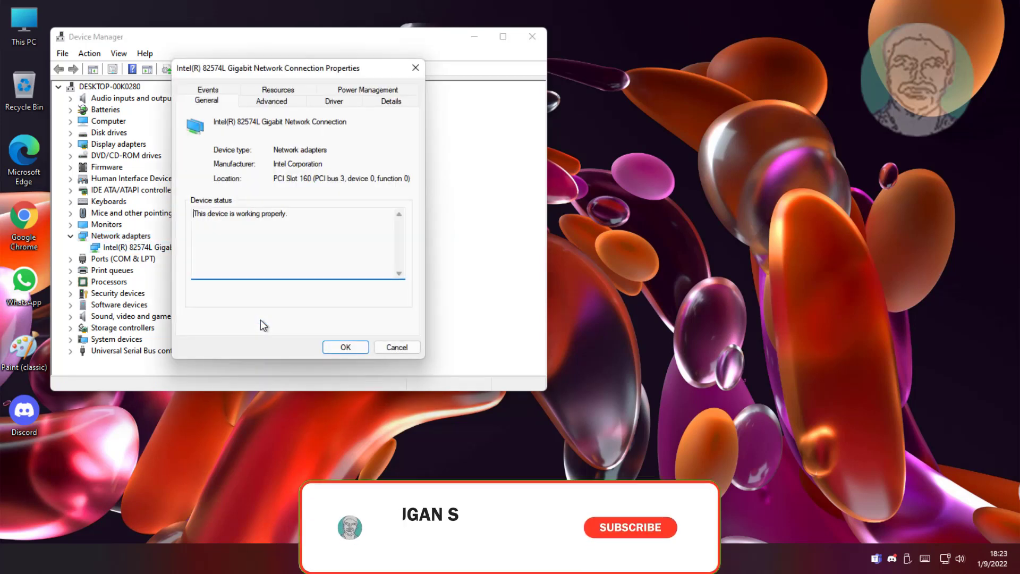
{"action": "left_click", "coordinate": [280, 104]}
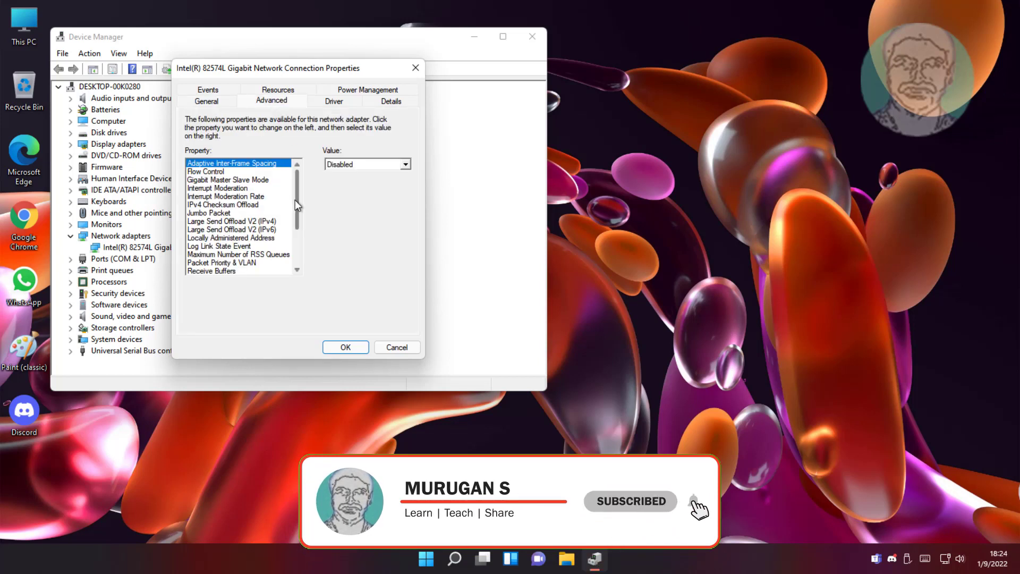
{"action": "left_click_drag", "start_coordinate": [295, 200], "coordinate": [295, 213]}
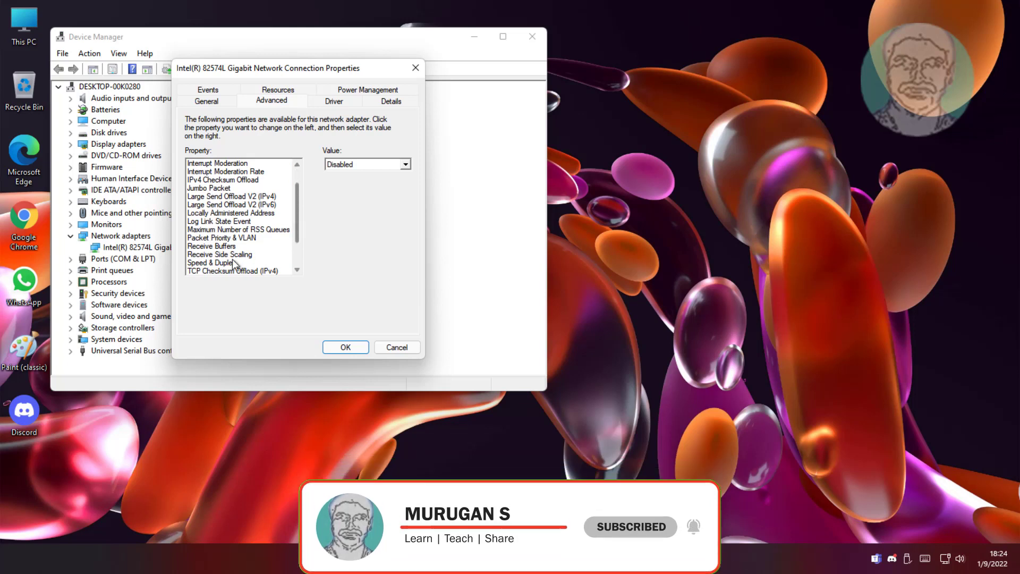
{"action": "left_click", "coordinate": [211, 262]}
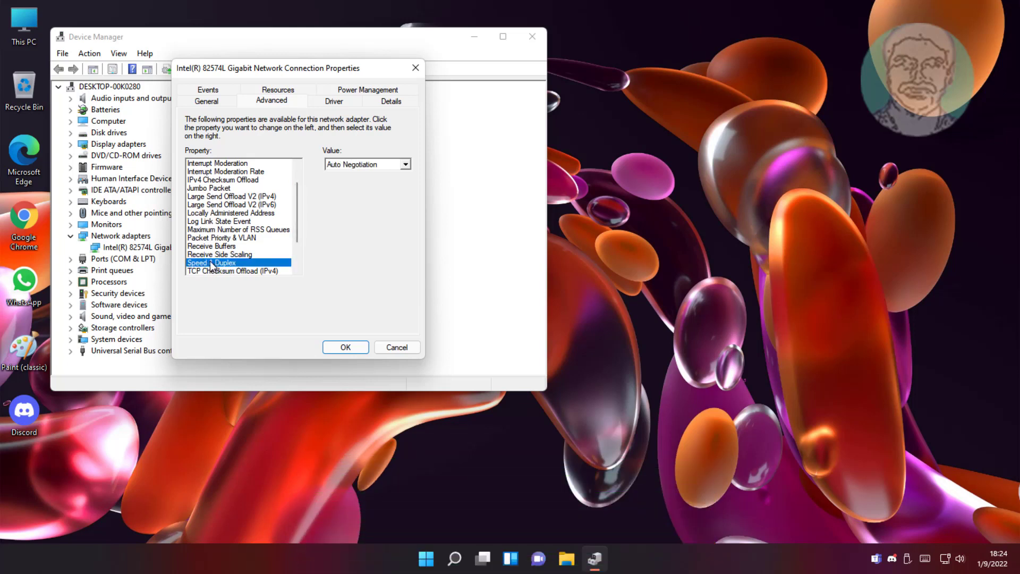
{"action": "left_click", "coordinate": [406, 165]}
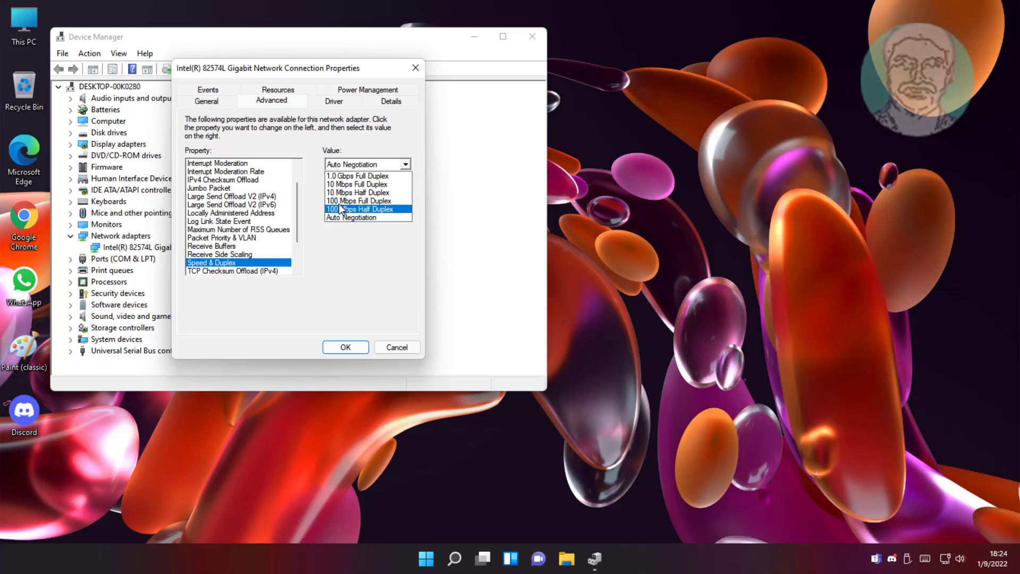
{"action": "left_click", "coordinate": [357, 204]}
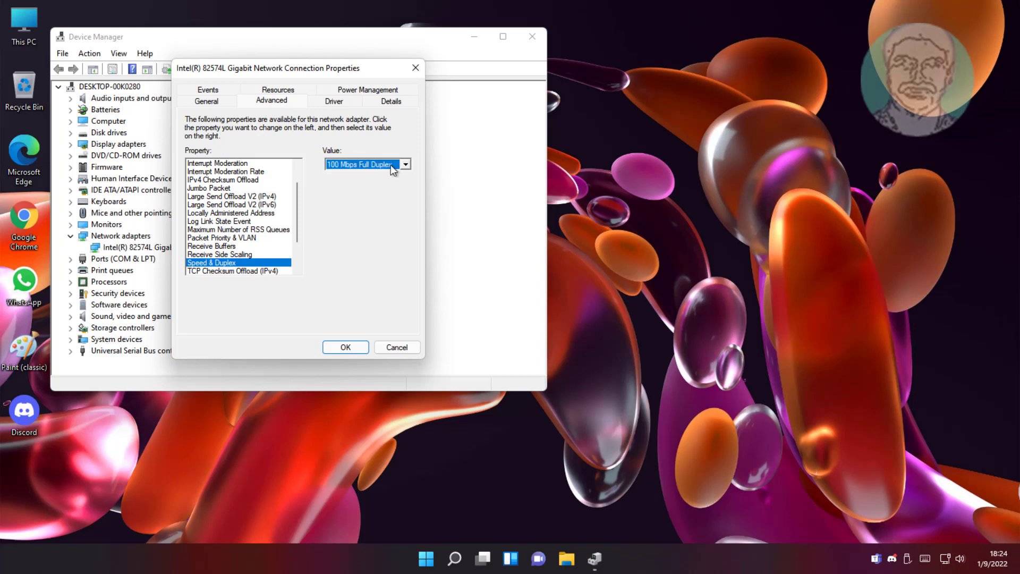
{"action": "left_click", "coordinate": [348, 351]}
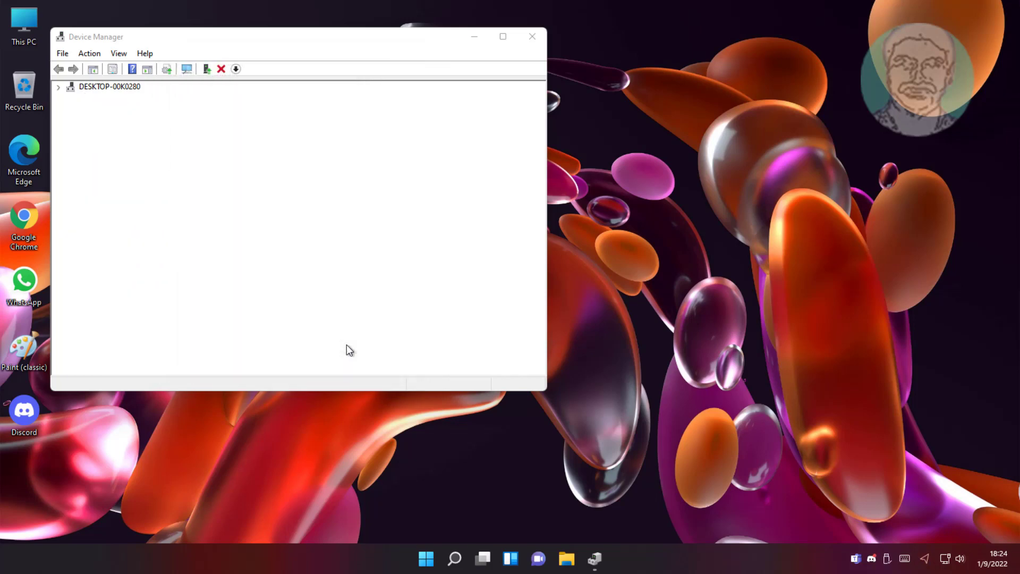
Close the Device Manager window
{"action": "left_click", "coordinate": [531, 38]}
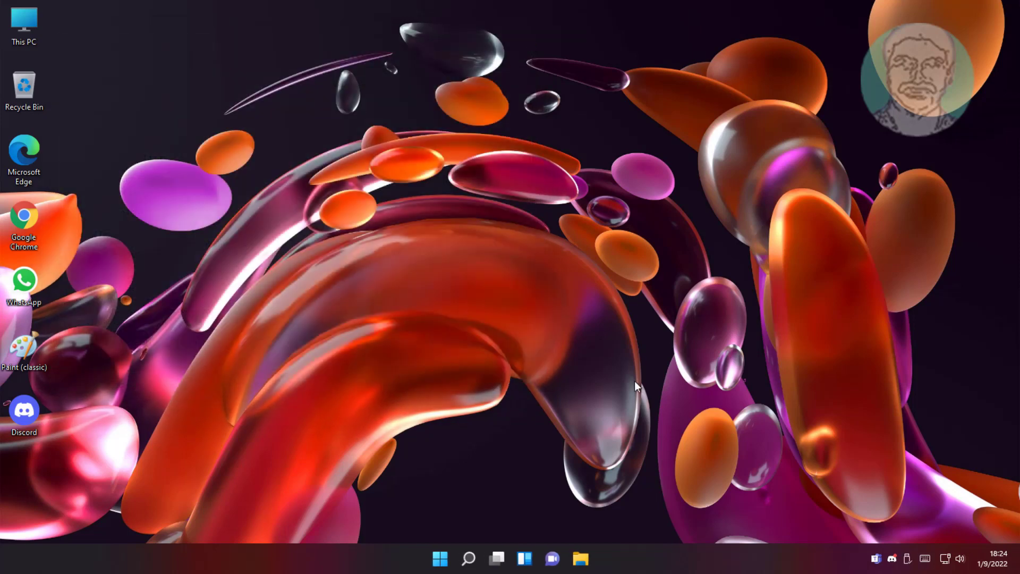